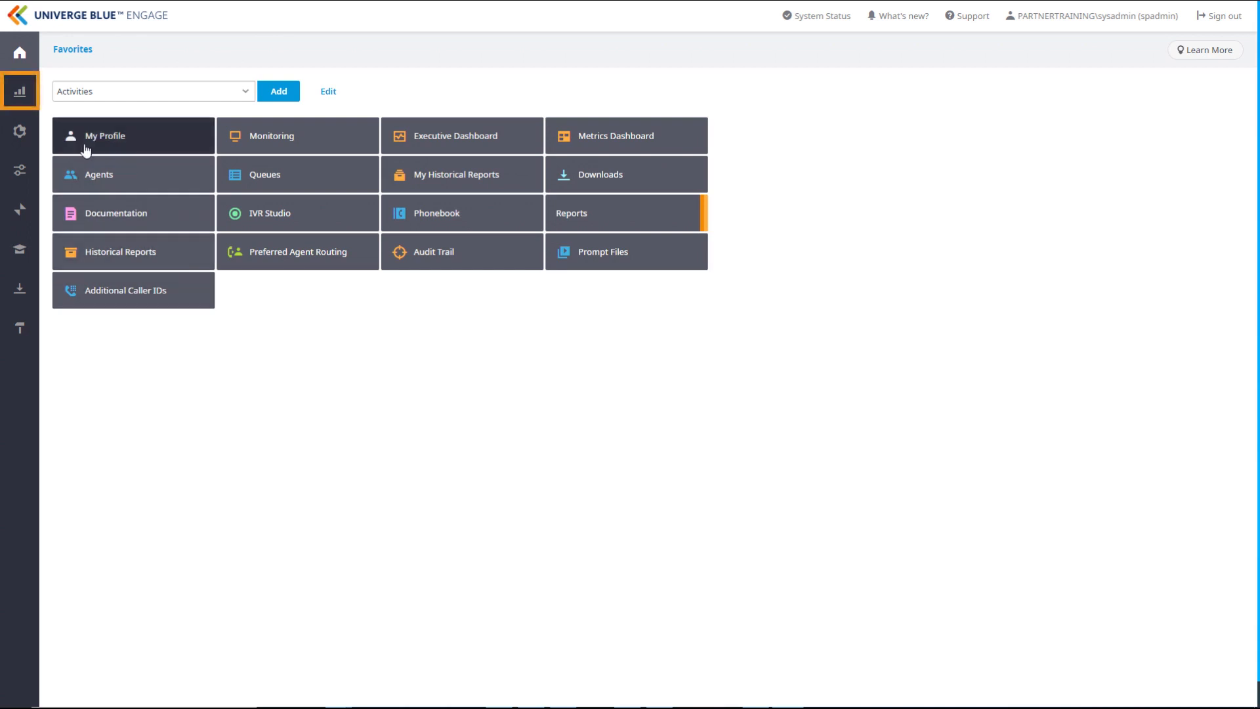
# Open the historical reports list within the Analysis section's reports.
pyautogui.click(20, 99)
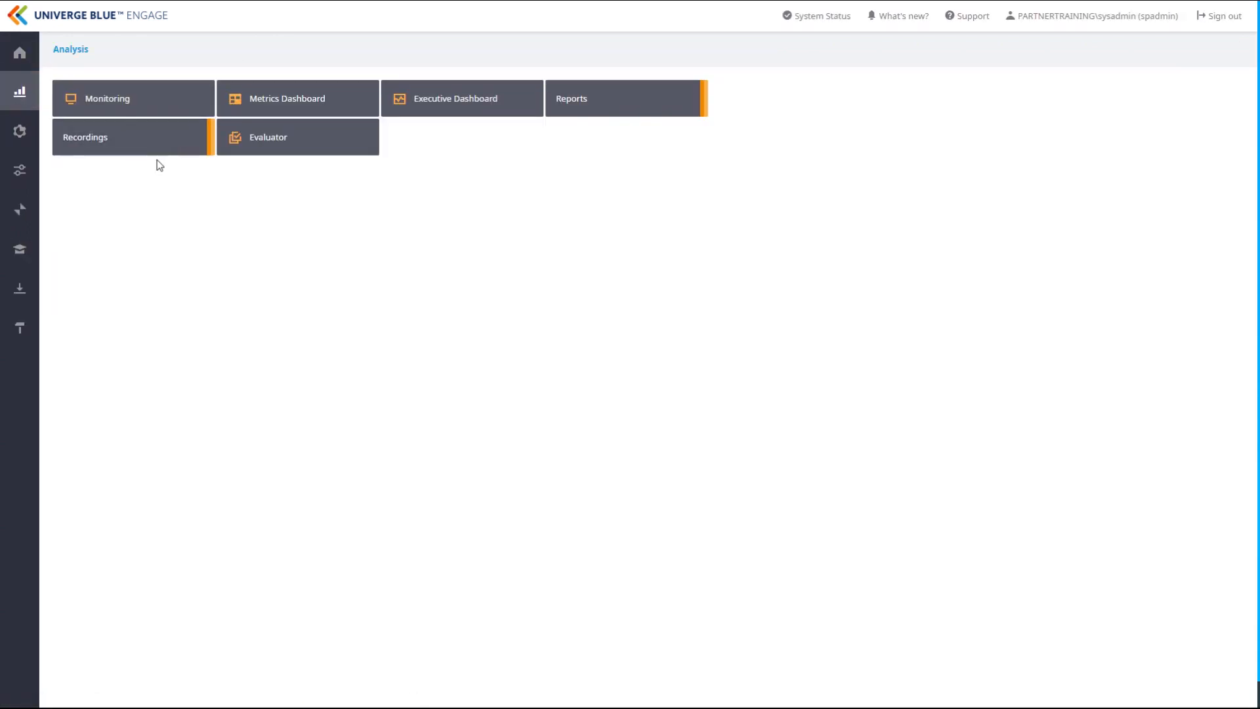
pyautogui.click(578, 113)
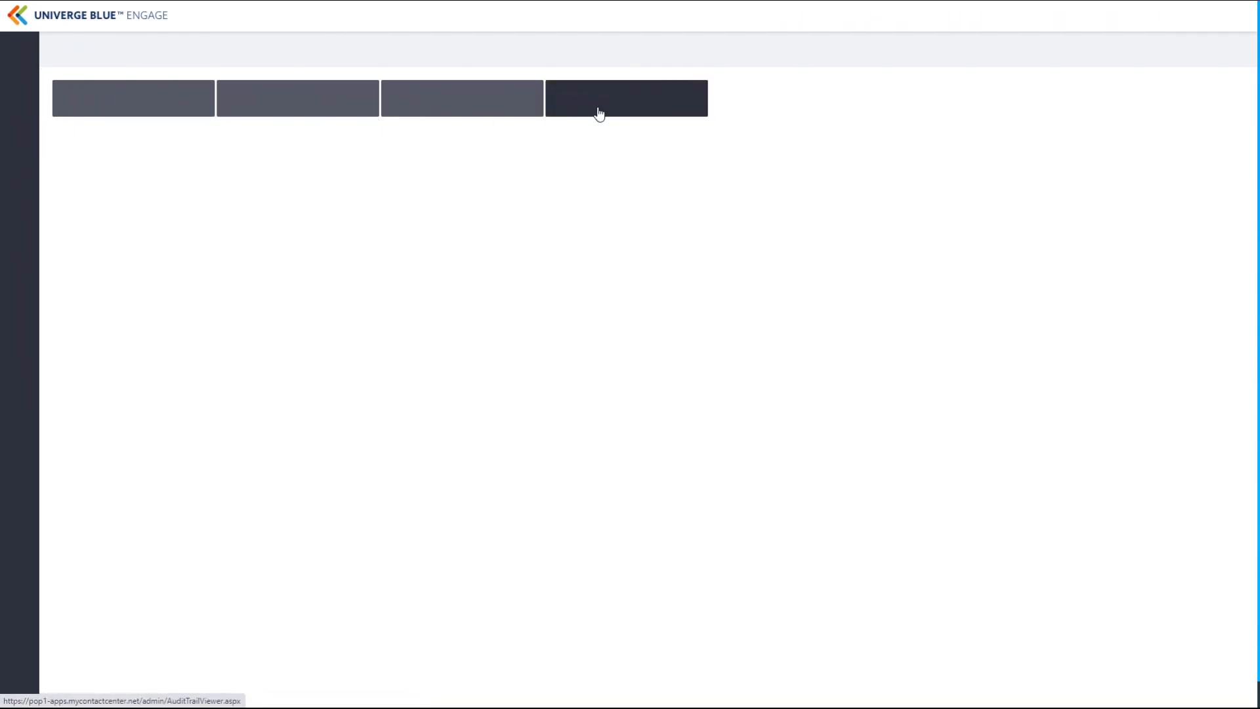
pyautogui.click(122, 105)
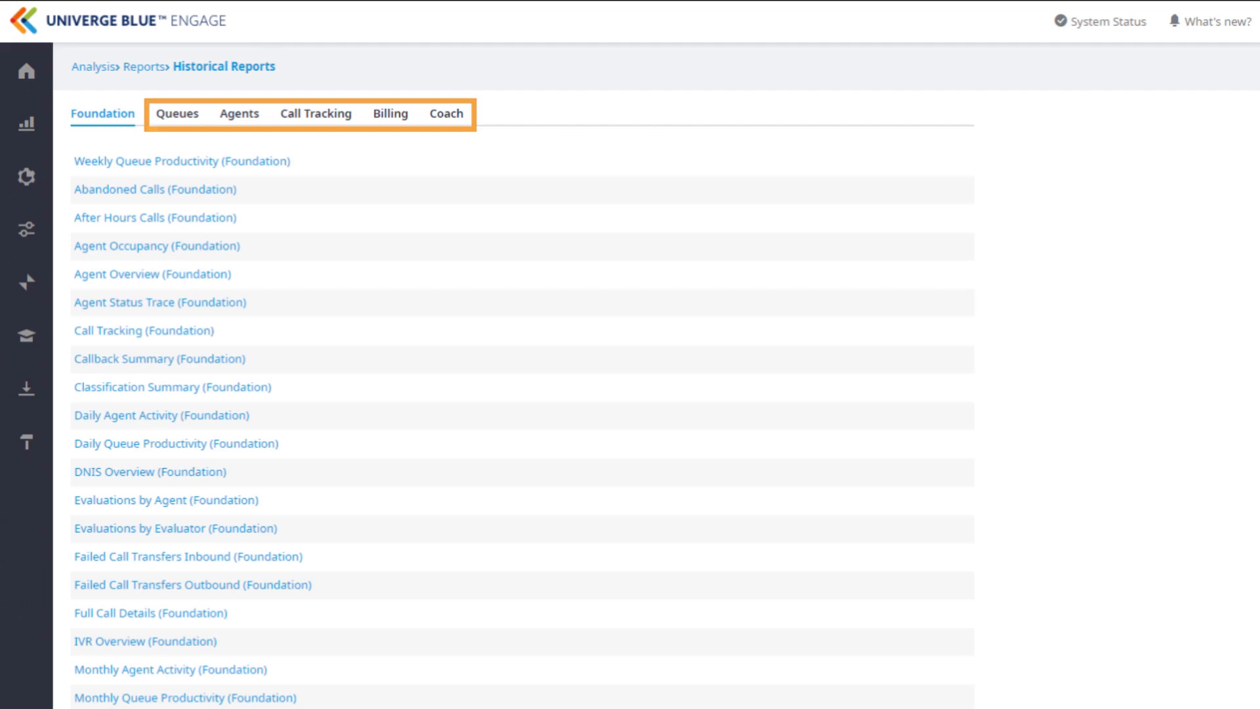
# Look over the Agents report category, and examine the parameters of the Full Call Details (Foundation) report.
pyautogui.click(253, 119)
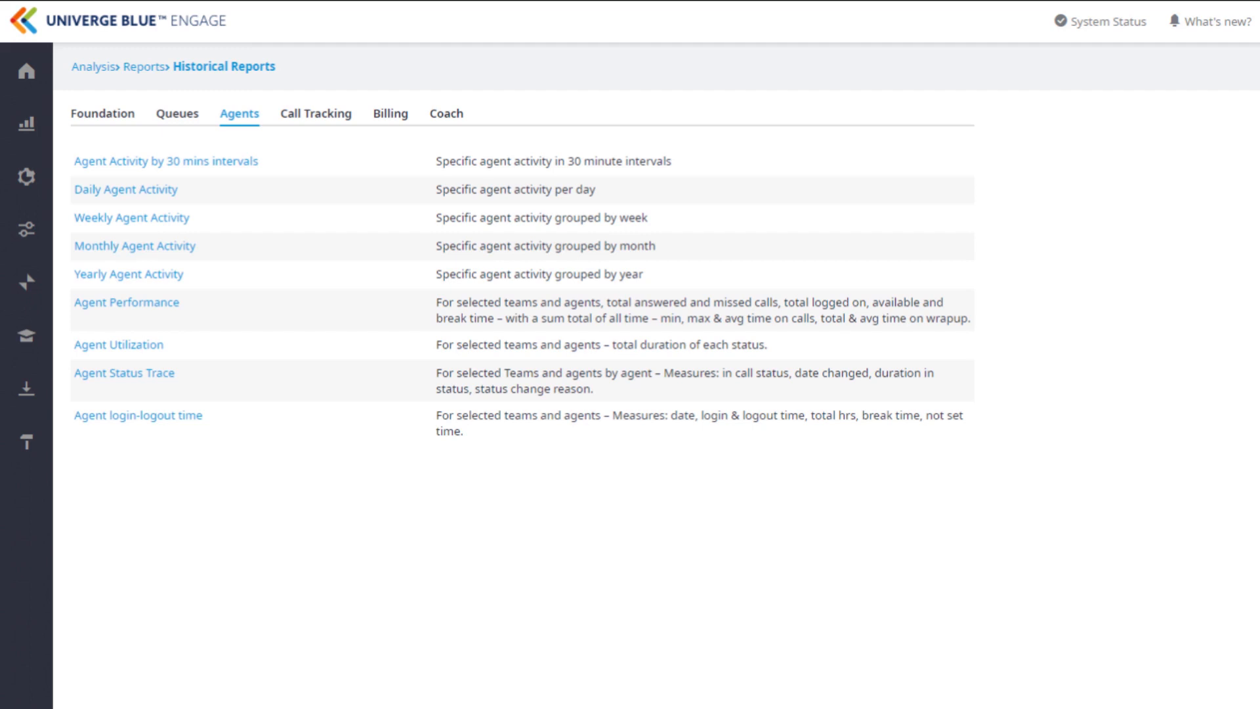
pyautogui.click(102, 114)
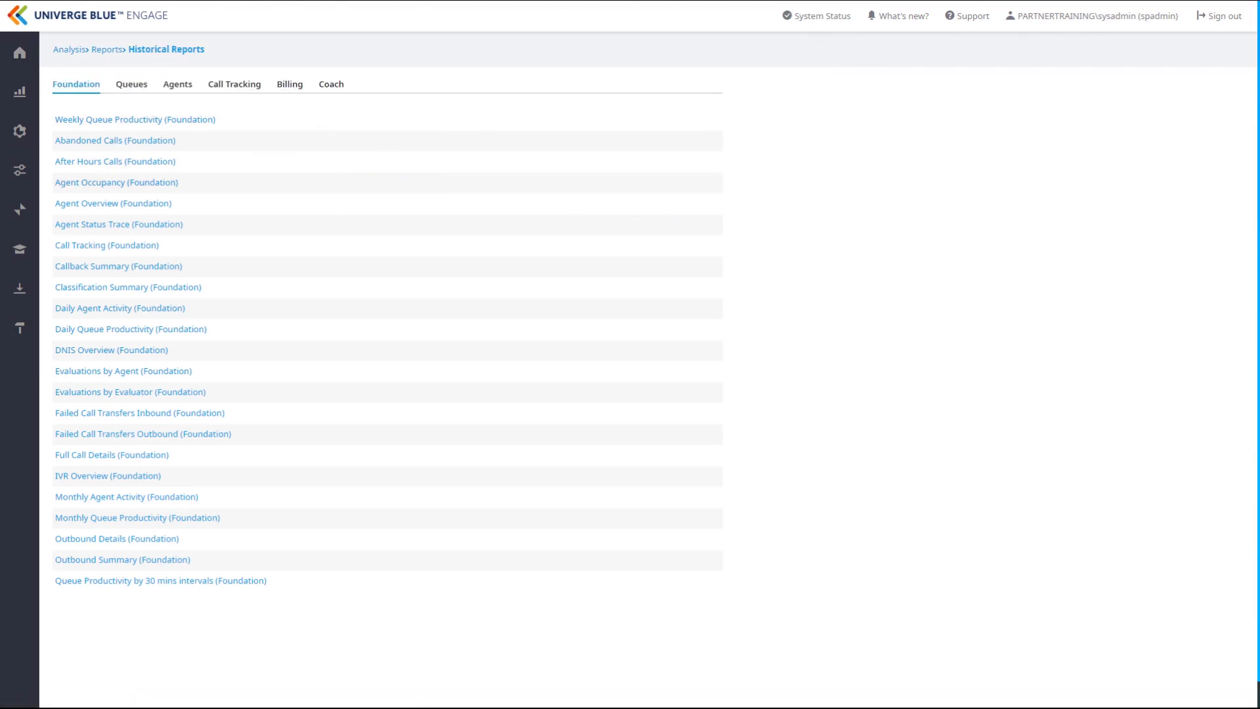
pyautogui.click(112, 203)
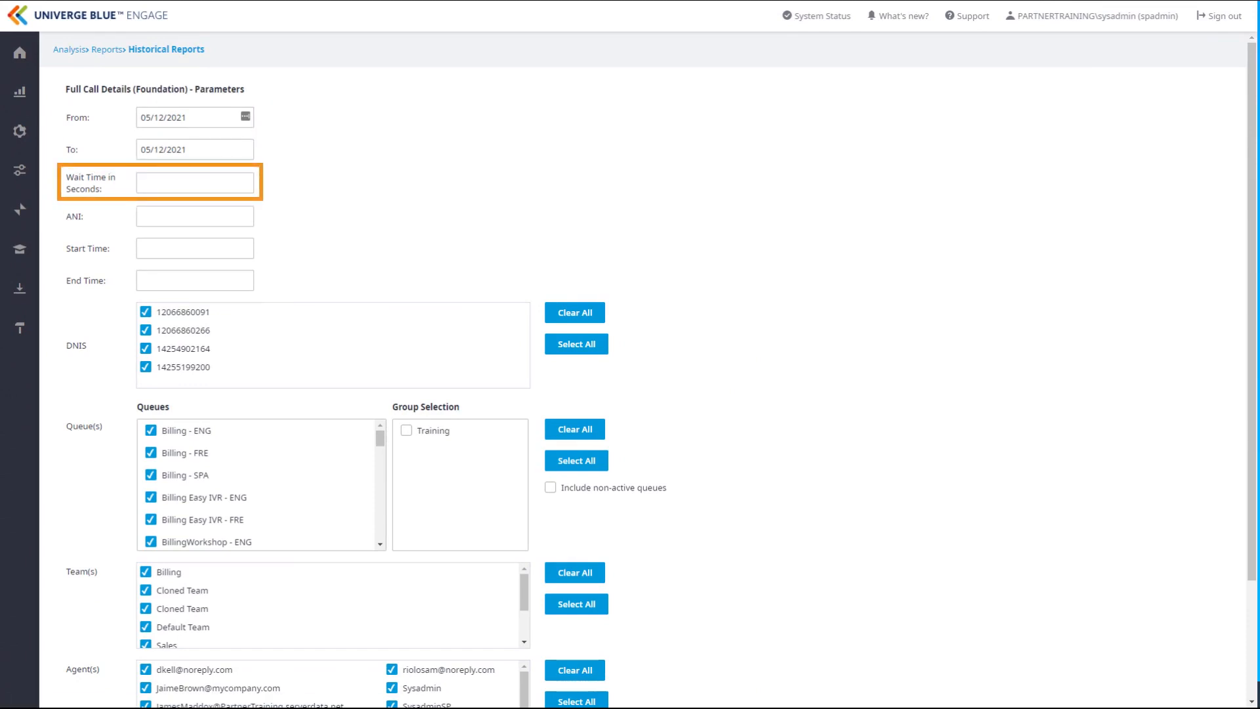
pyautogui.scroll(-1, 643, 371)
pyautogui.scroll(-1, 643, 371)
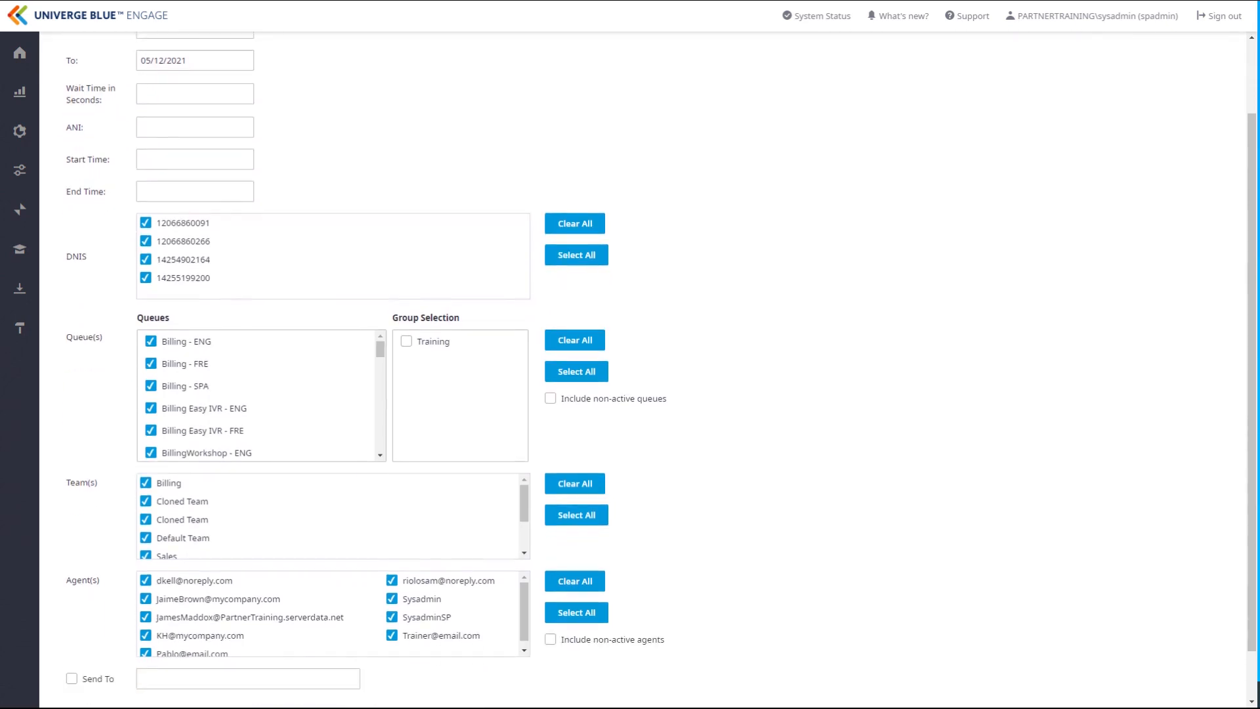
pyautogui.scroll(-1, 643, 371)
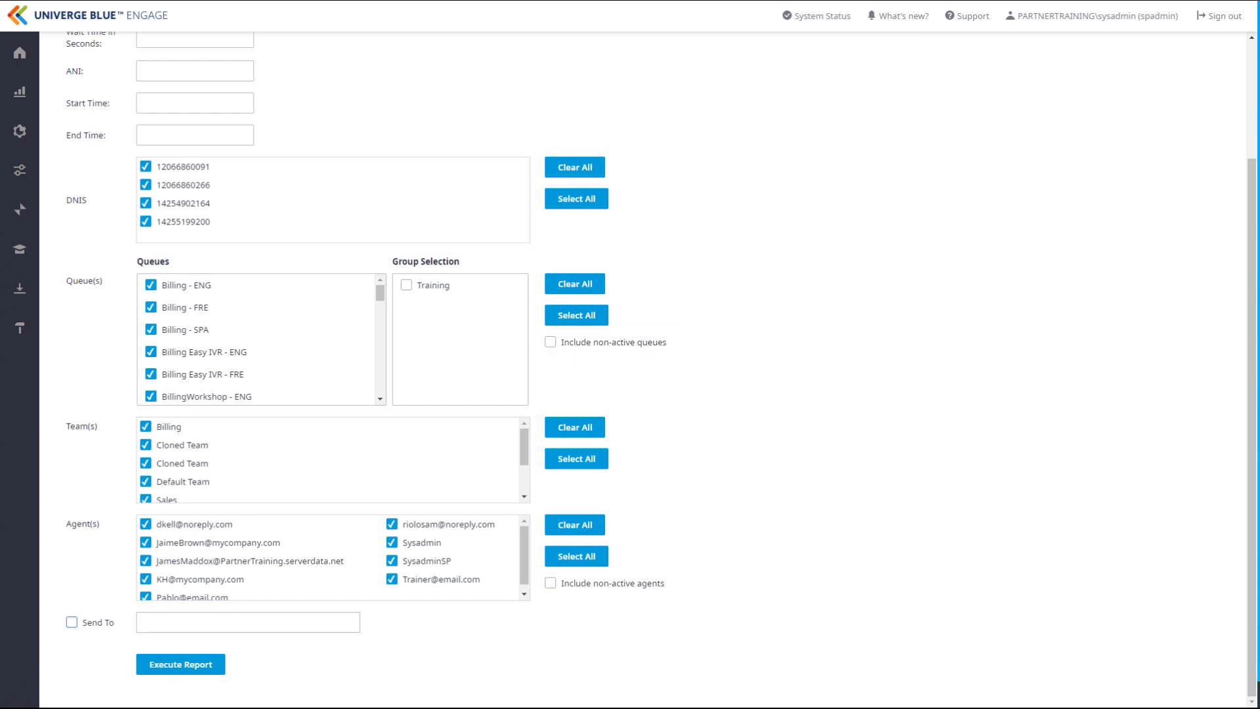
# Enable the Send To option for the Full Call Details report and enter the recipient's e-mail address.
pyautogui.click(71, 622)
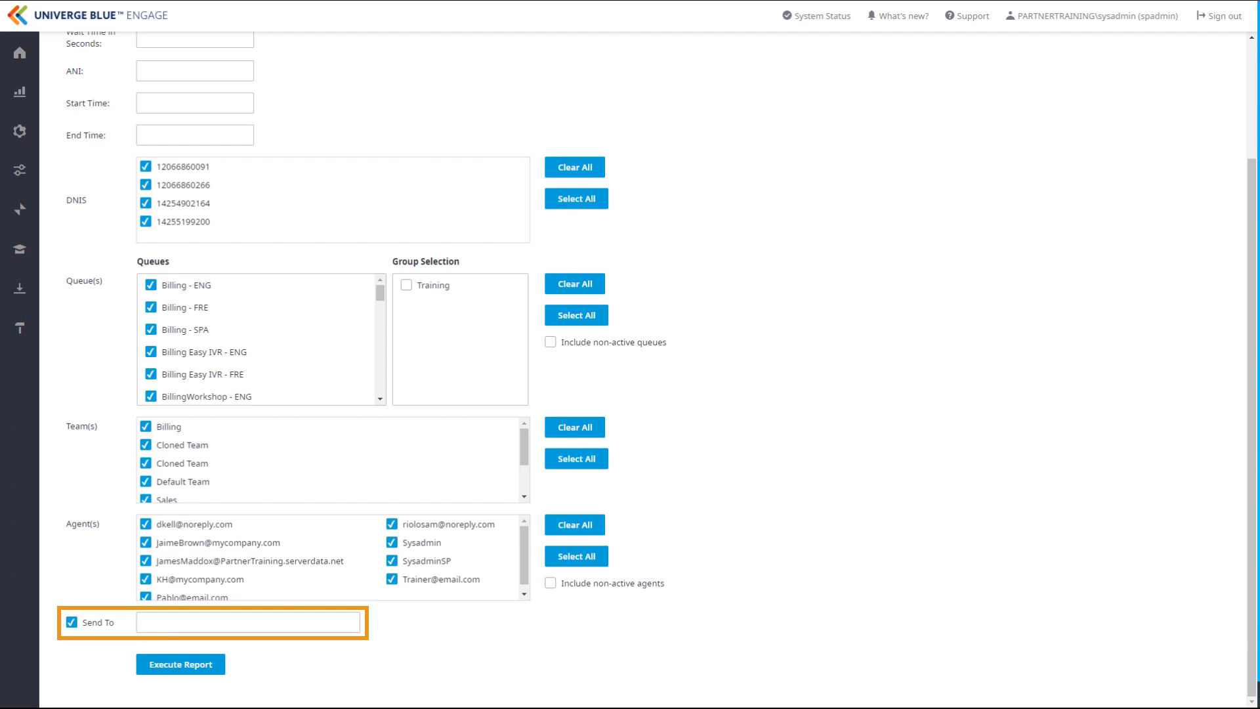
pyautogui.click(248, 622)
pyautogui.write('ema')
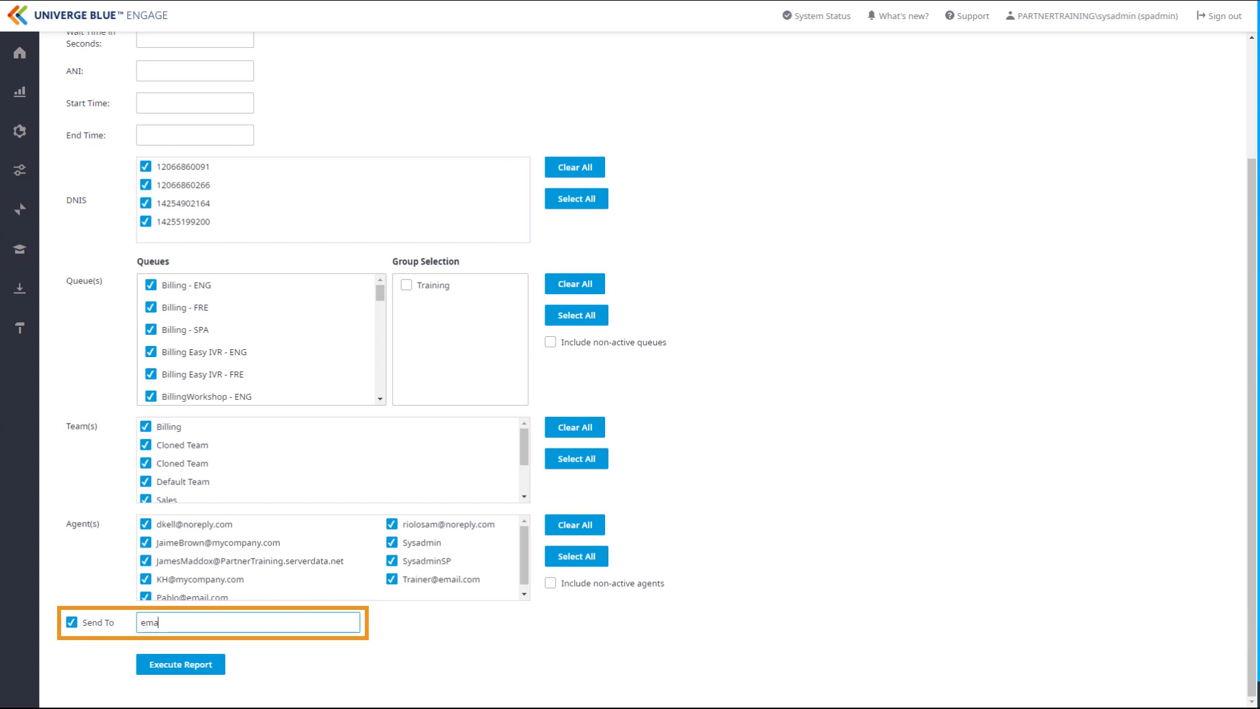
pyautogui.write('il@email.com')
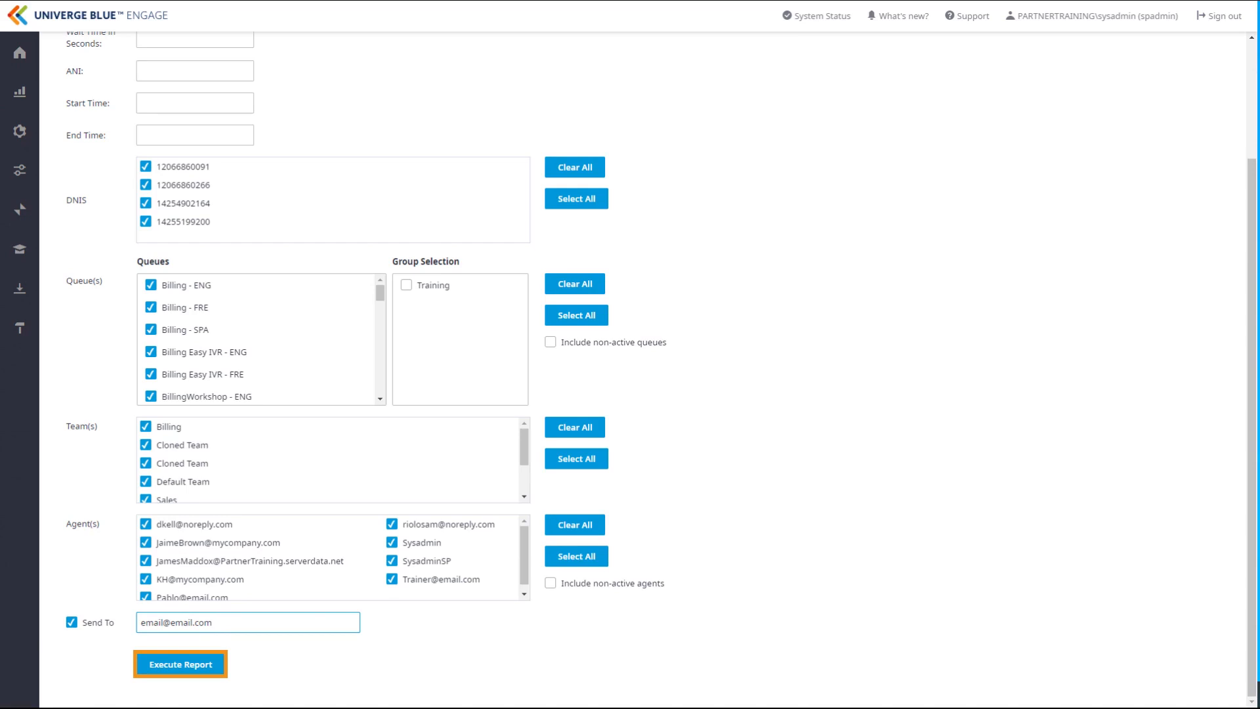
pyautogui.scroll(3, 643, 369)
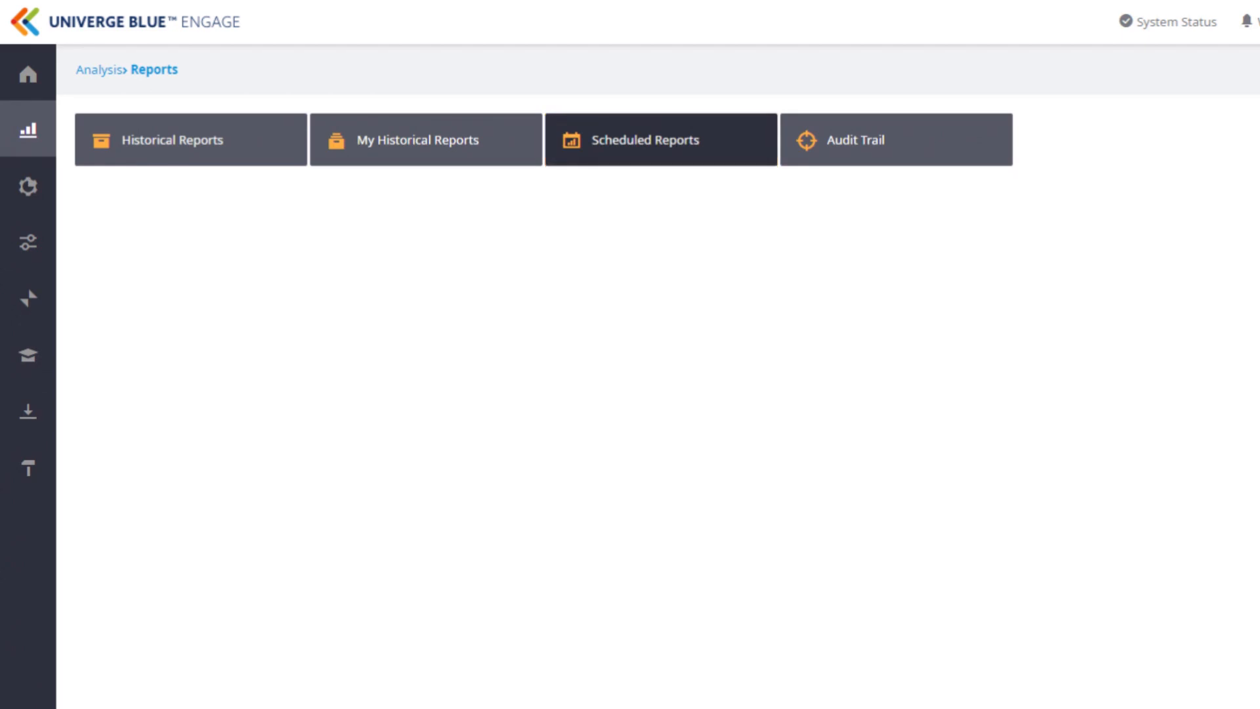
# Create a new scheduled report based on Agent Occupancy (Foundation).
pyautogui.click(622, 145)
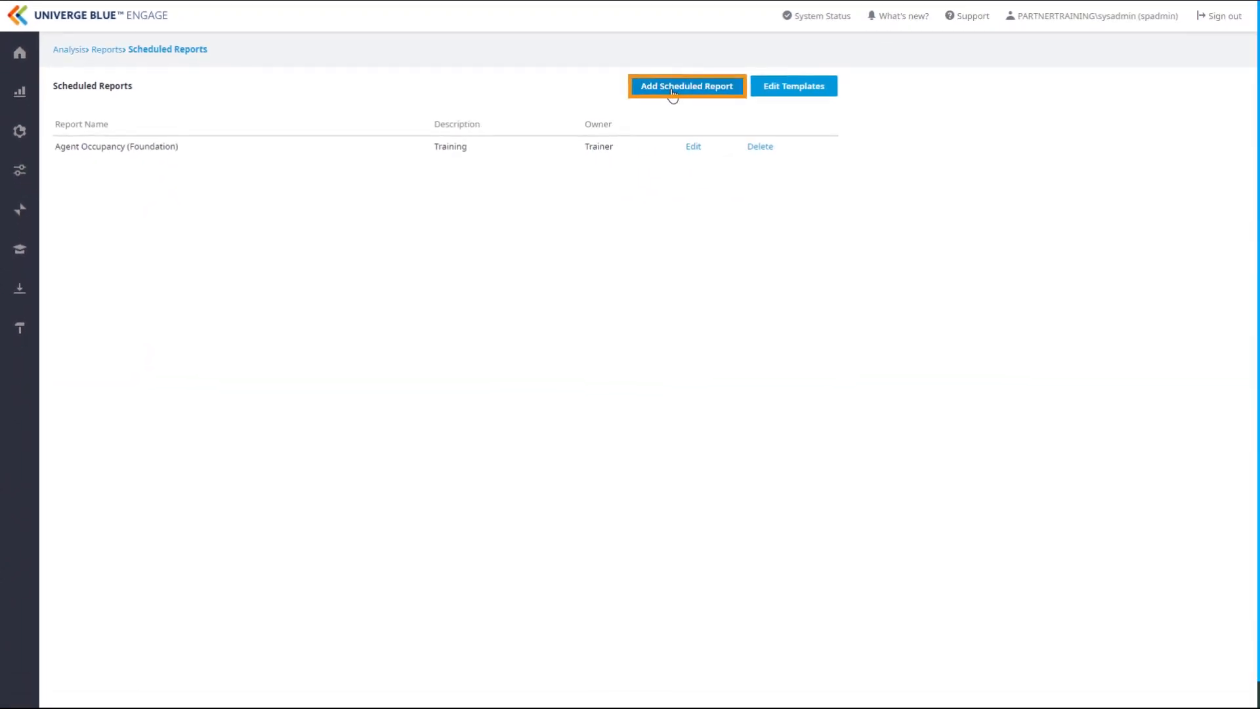
pyautogui.click(673, 93)
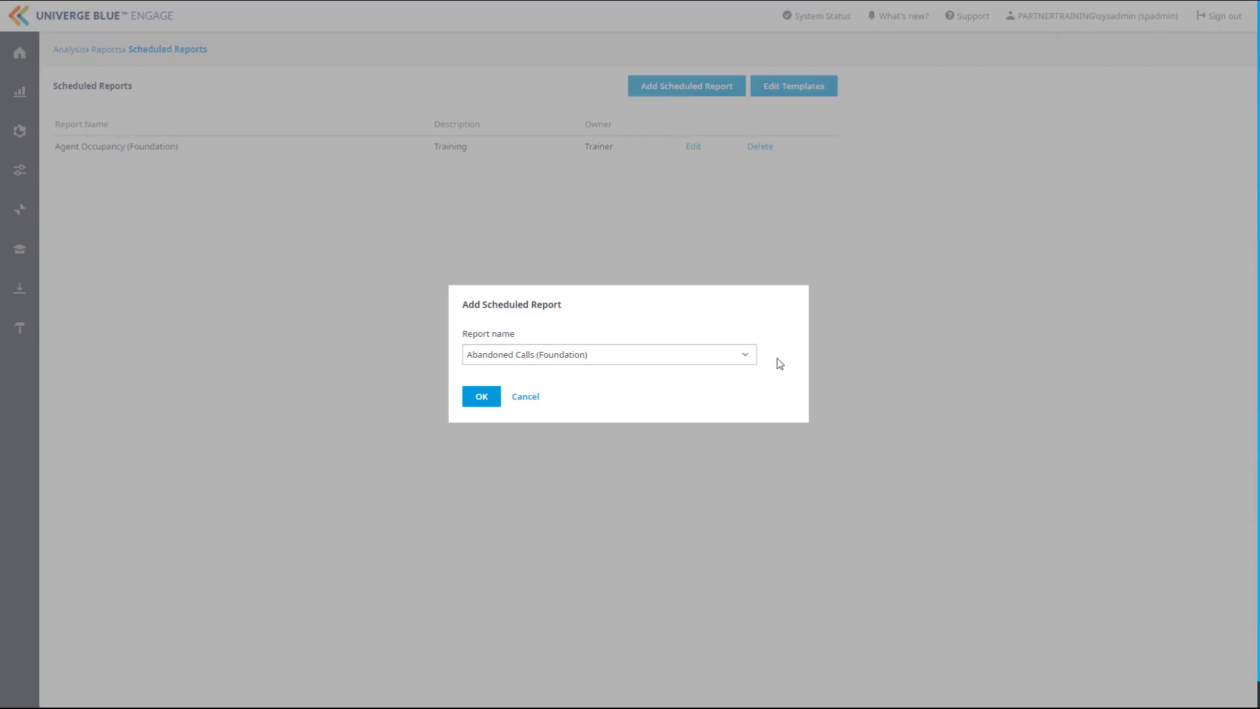
pyautogui.click(747, 360)
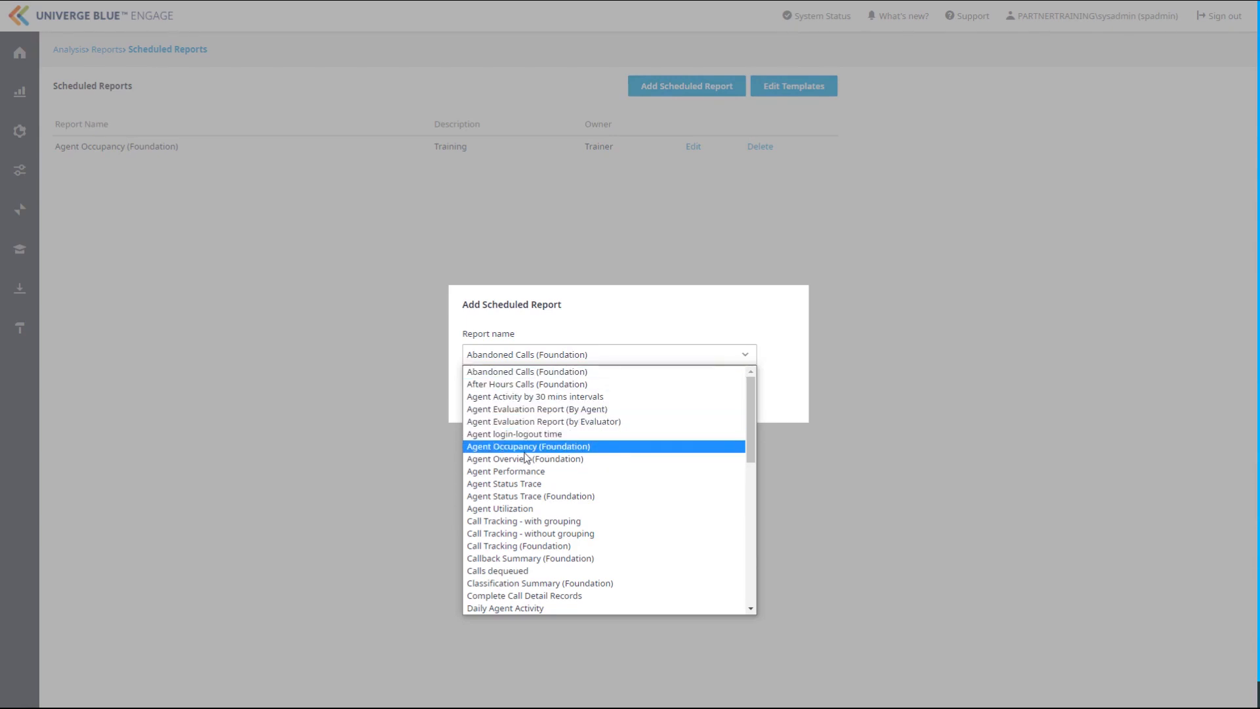
pyautogui.click(531, 449)
pyautogui.click(473, 400)
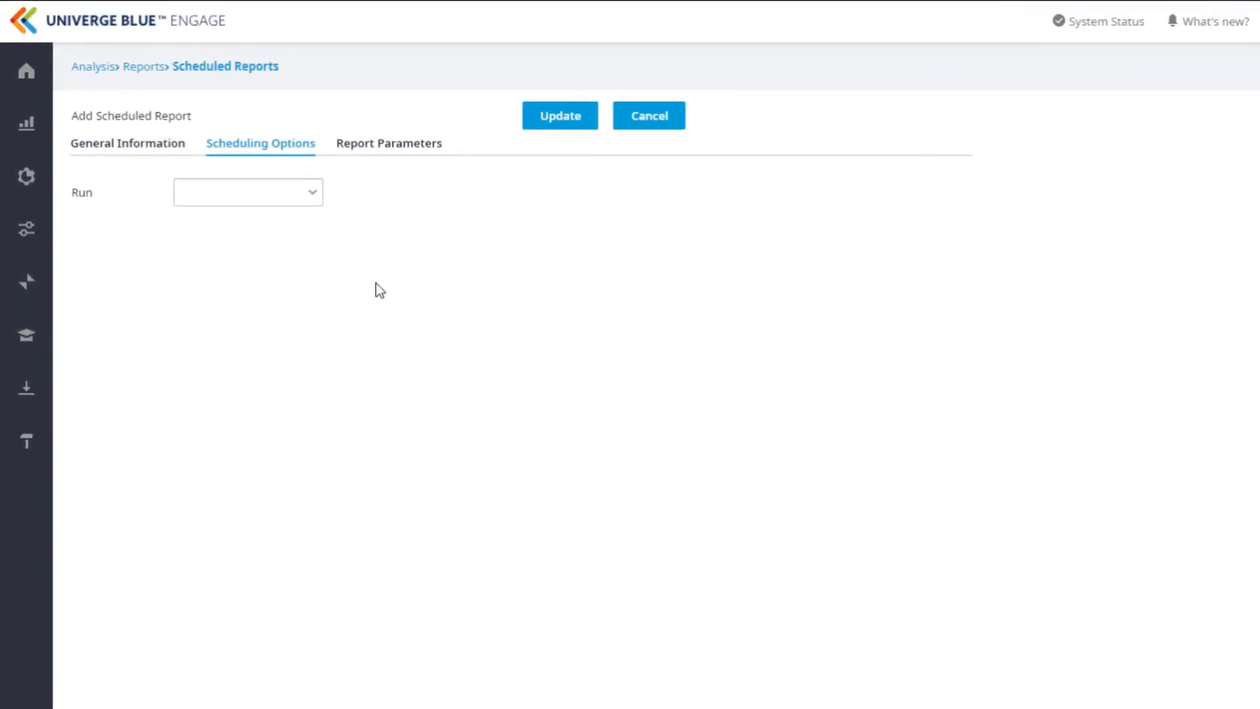
# Enter a description in the report's general information naming the person who is to run Agent Occupancy.
pyautogui.click(113, 151)
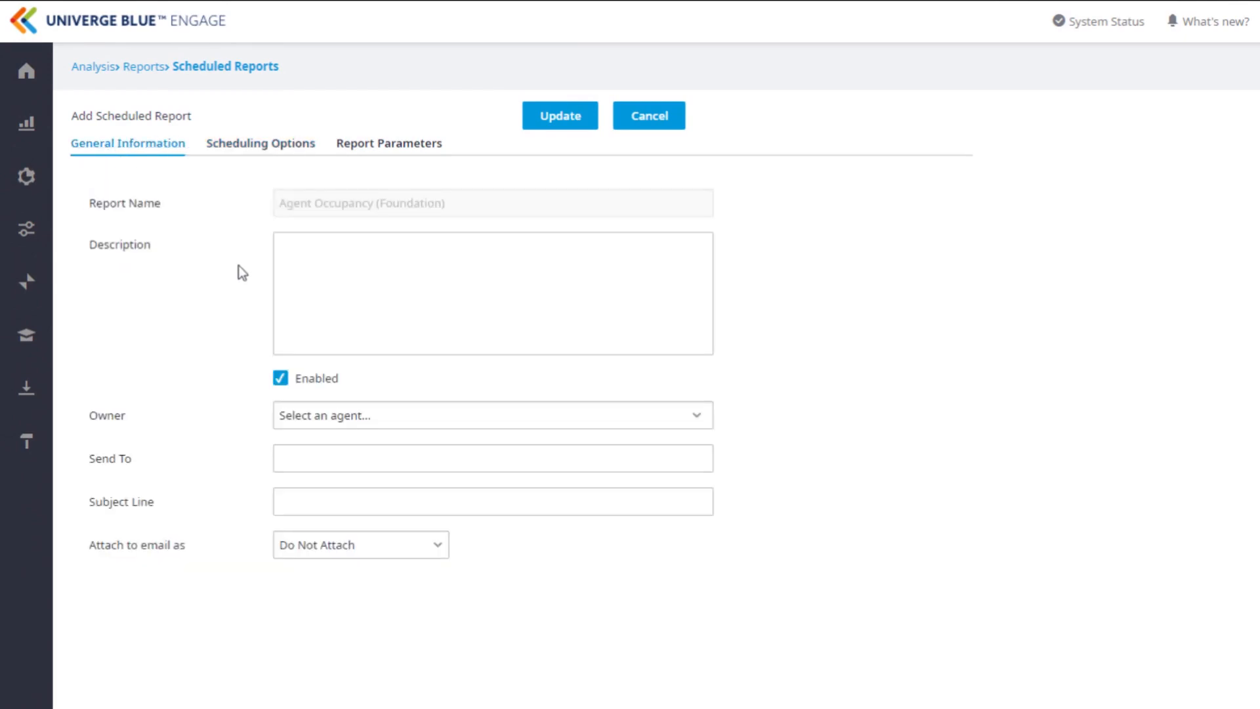
pyautogui.click(335, 270)
pyautogui.write('Report for Tim to ru')
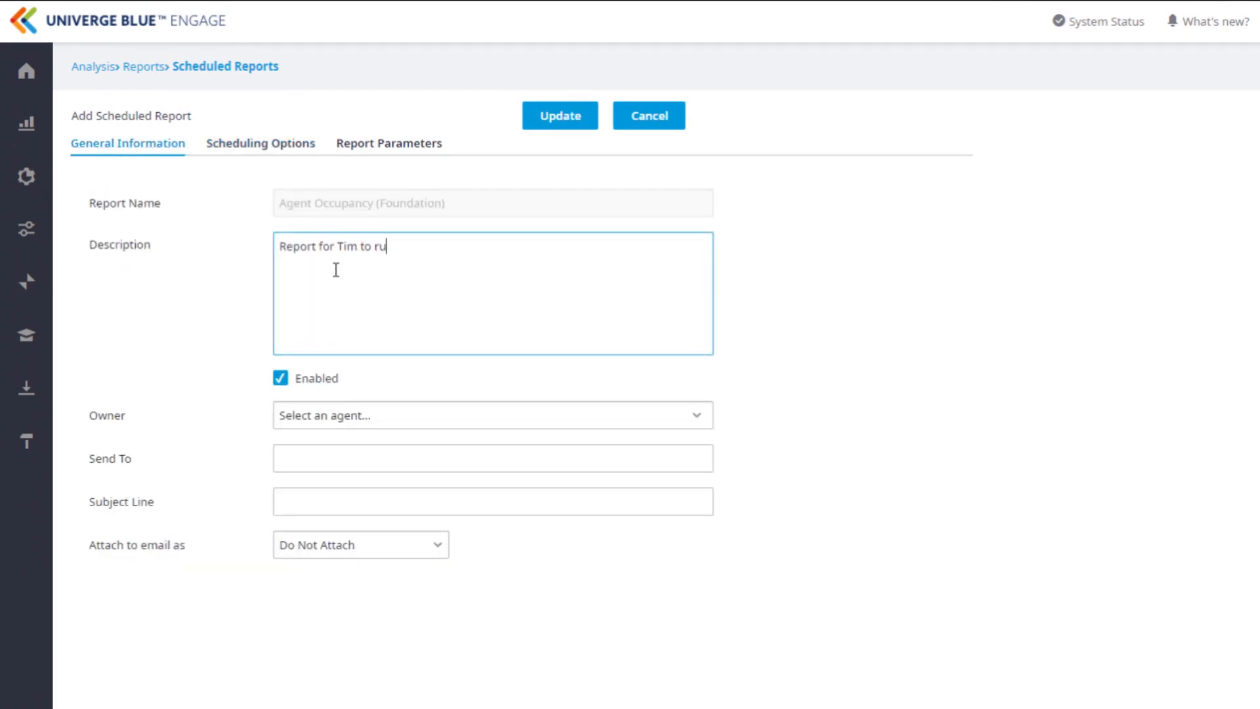
pyautogui.write('n Agent Occupancy')
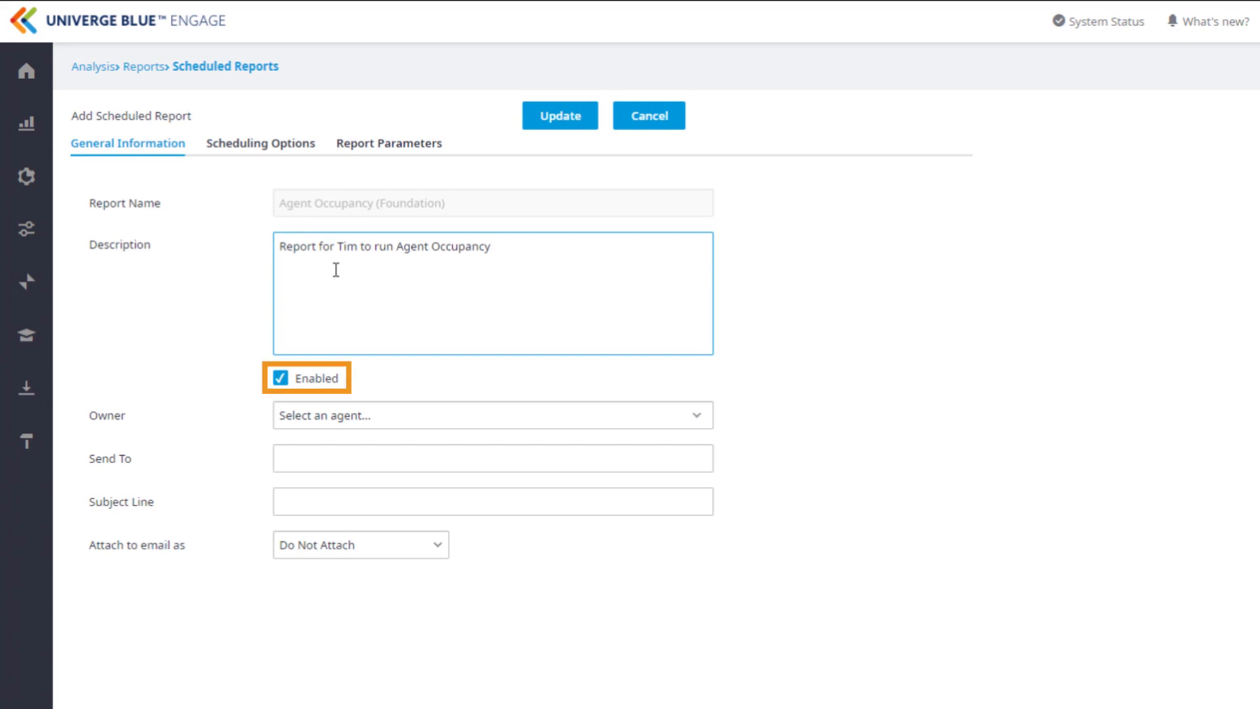
# Set the report's owner to Trainer and fill in the recipient's e-mail address.
pyautogui.click(443, 415)
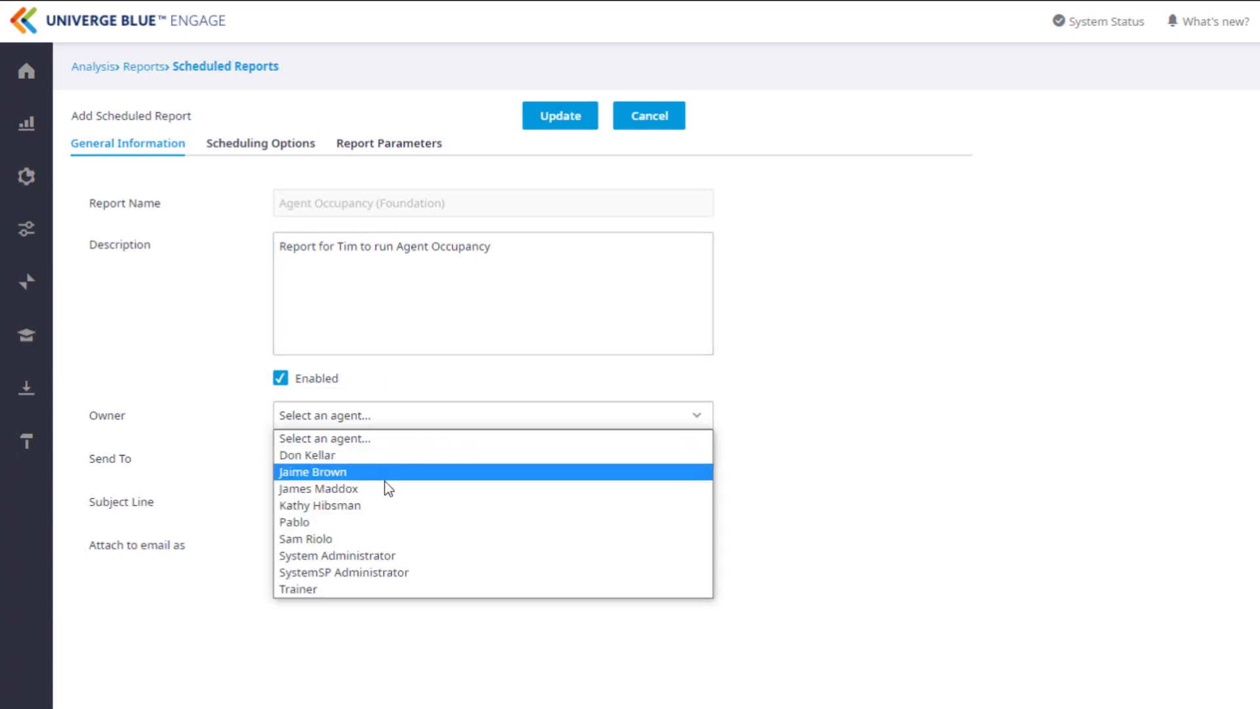
pyautogui.click(336, 592)
pyautogui.click(335, 459)
pyautogui.write('Trainer@emai')
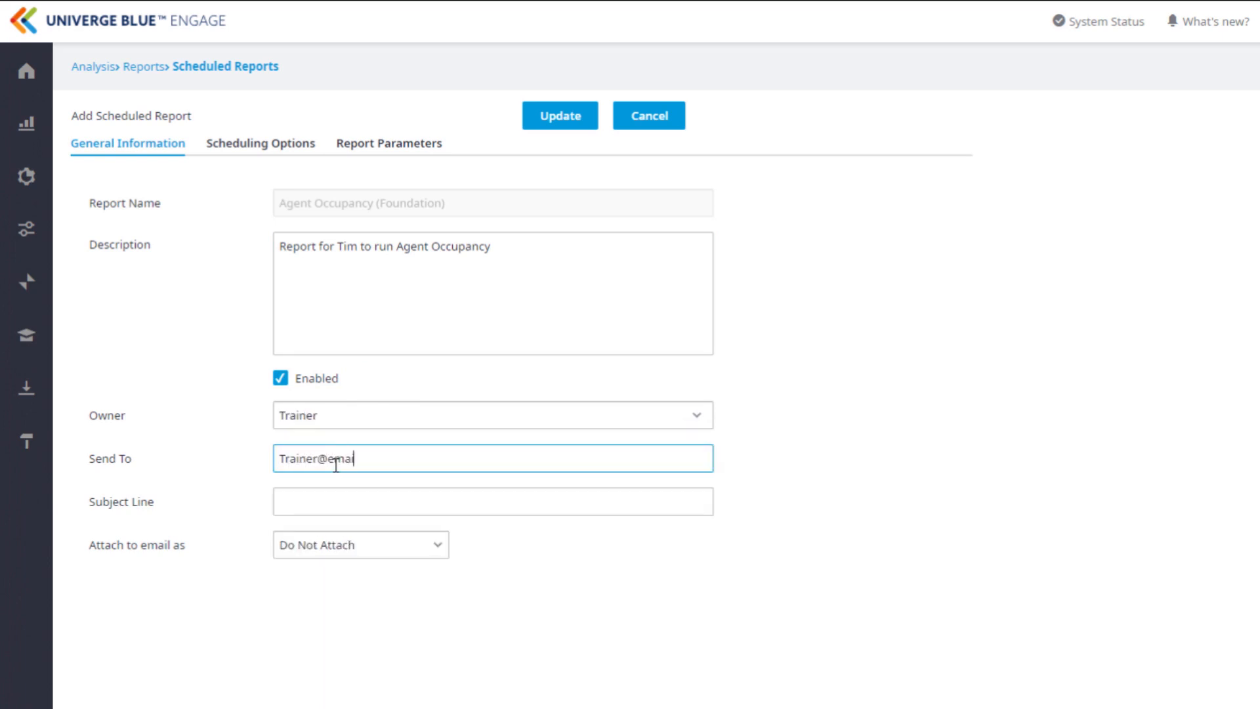
pyautogui.write('l.com')
# Set the subject line to "This is my Agent Occupancy Report" and view the e-mail attachment formats.
pyautogui.click(318, 502)
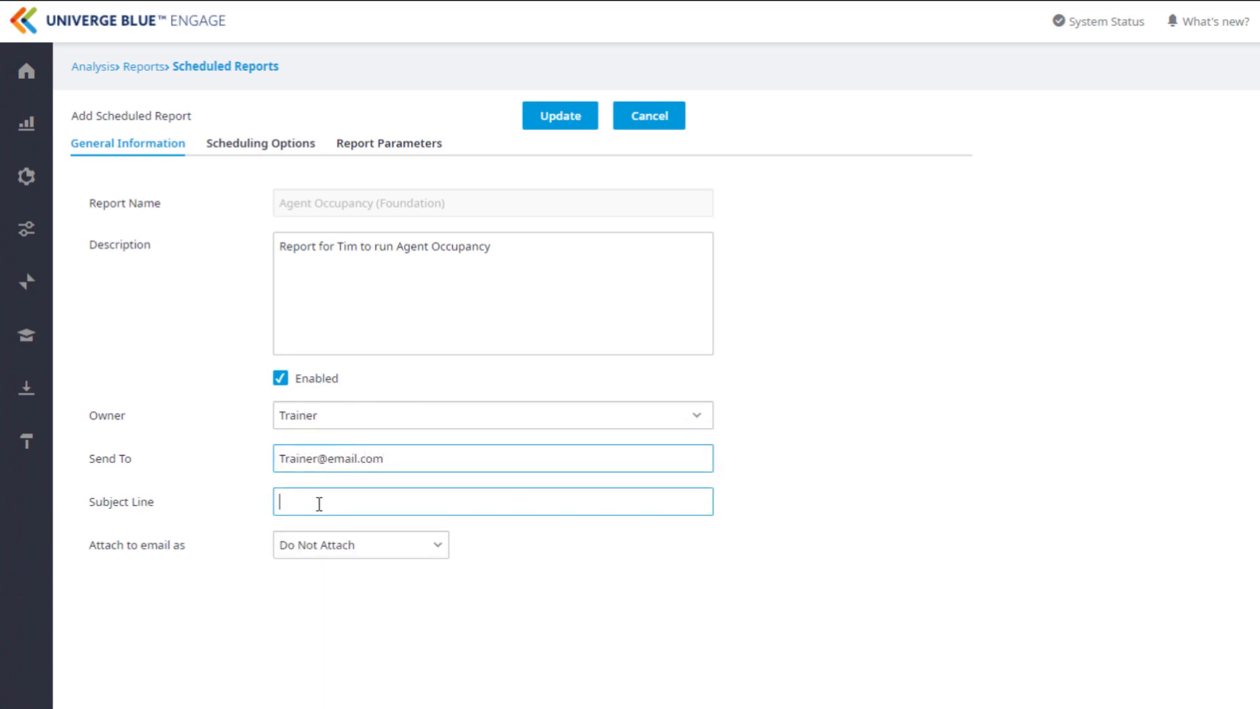
pyautogui.write('This ')
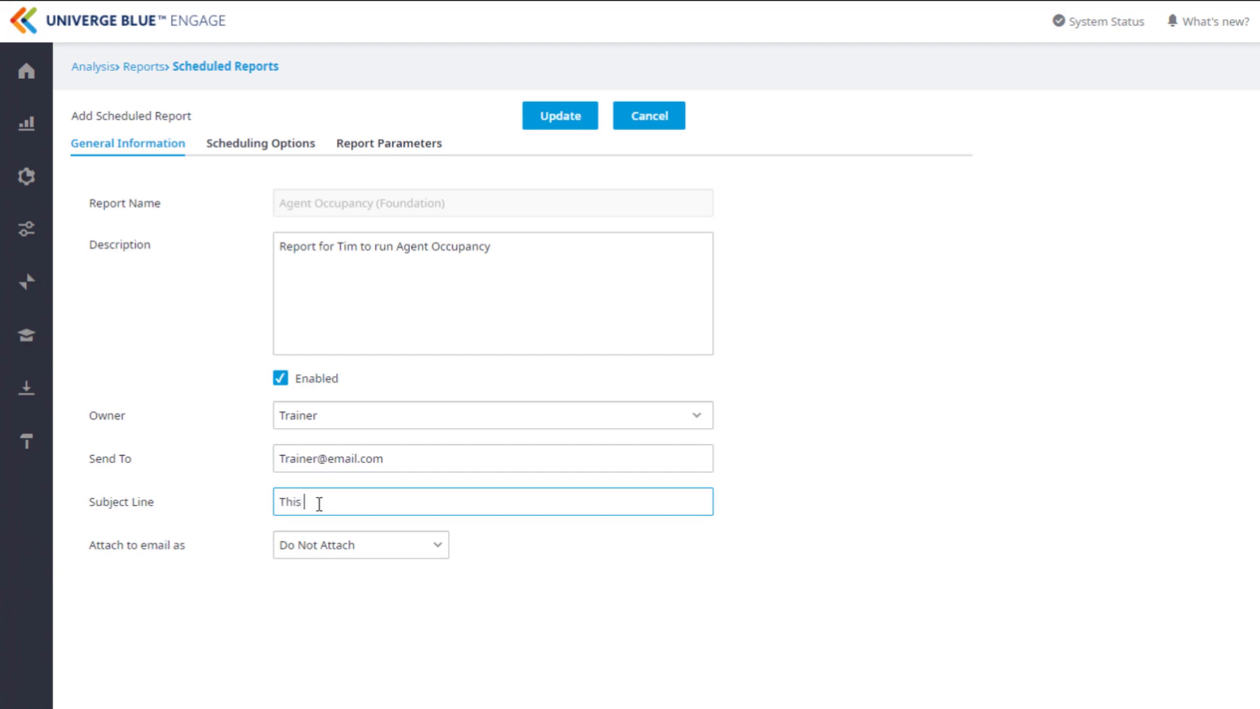
pyautogui.write('is my Agent Occupancy Report')
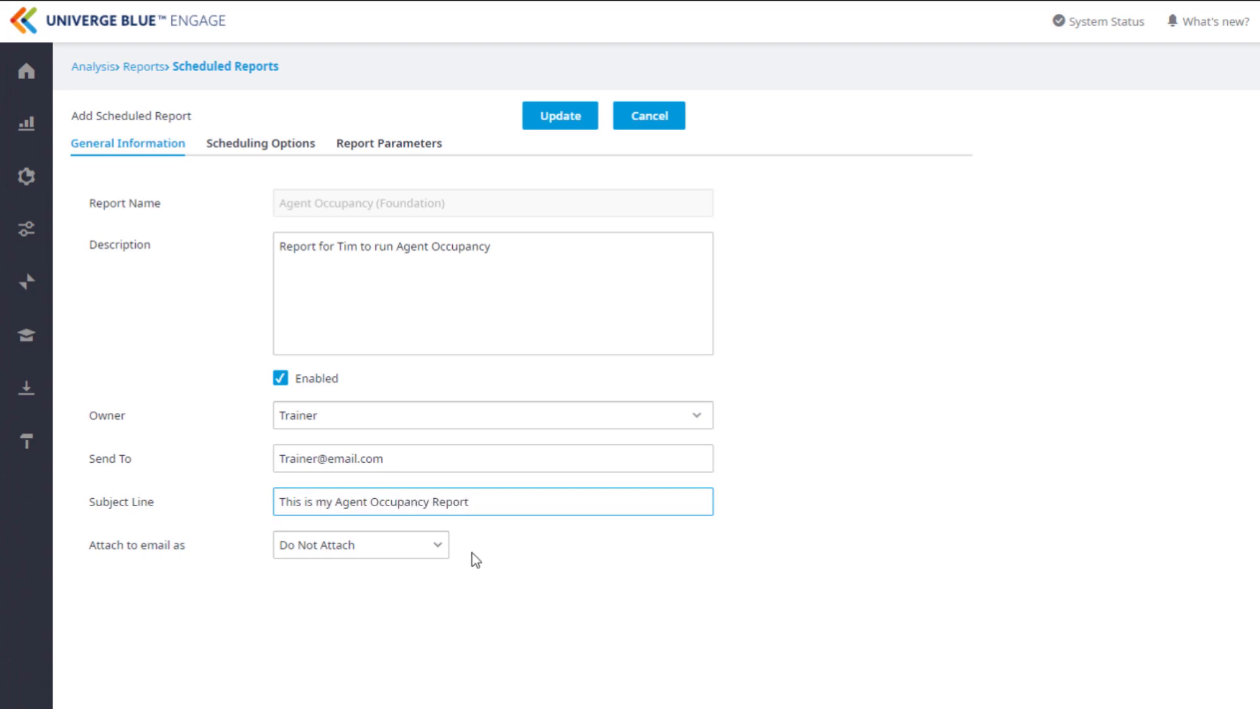
pyautogui.click(438, 550)
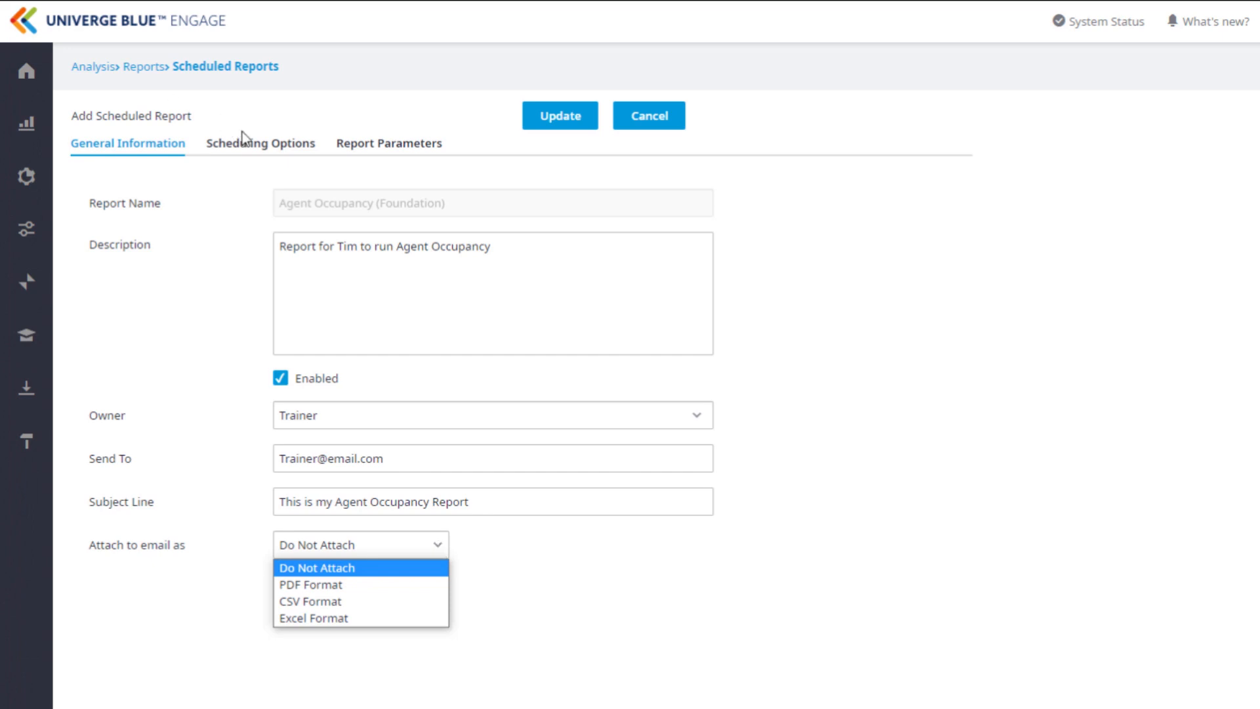
# Preview the Once schedule for the report and set its run frequency to Weekly.
pyautogui.click(250, 147)
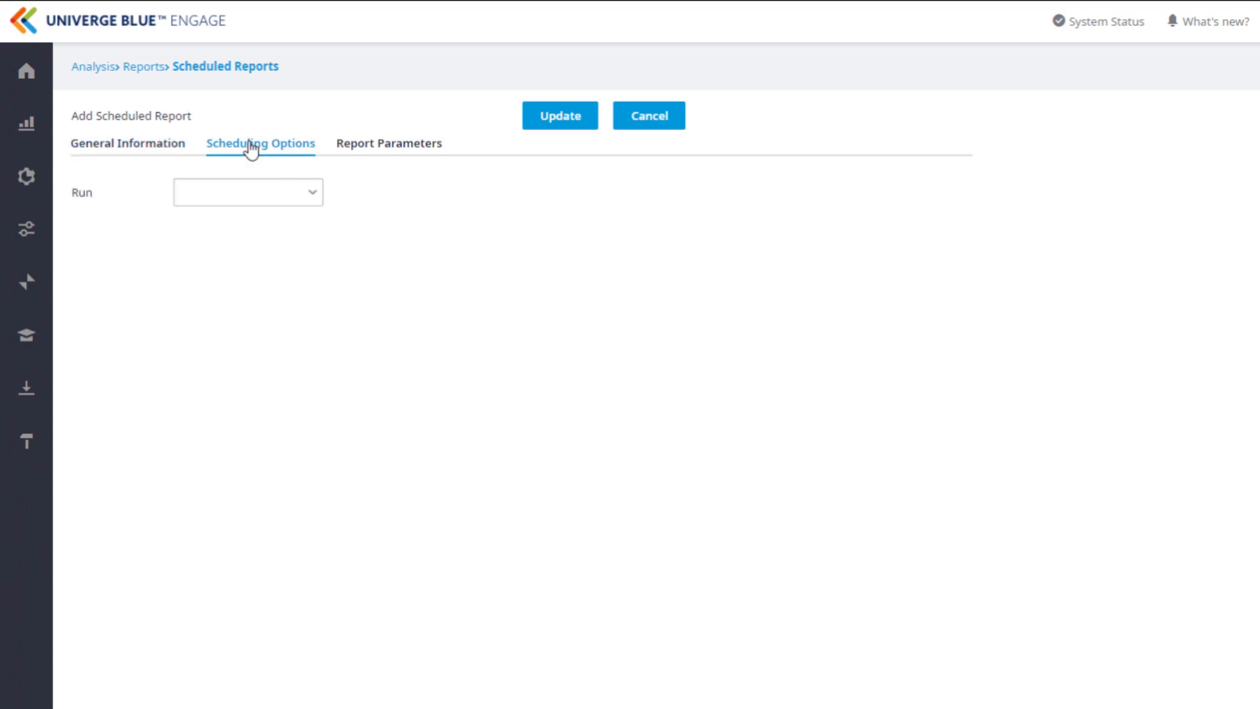
pyautogui.click(314, 194)
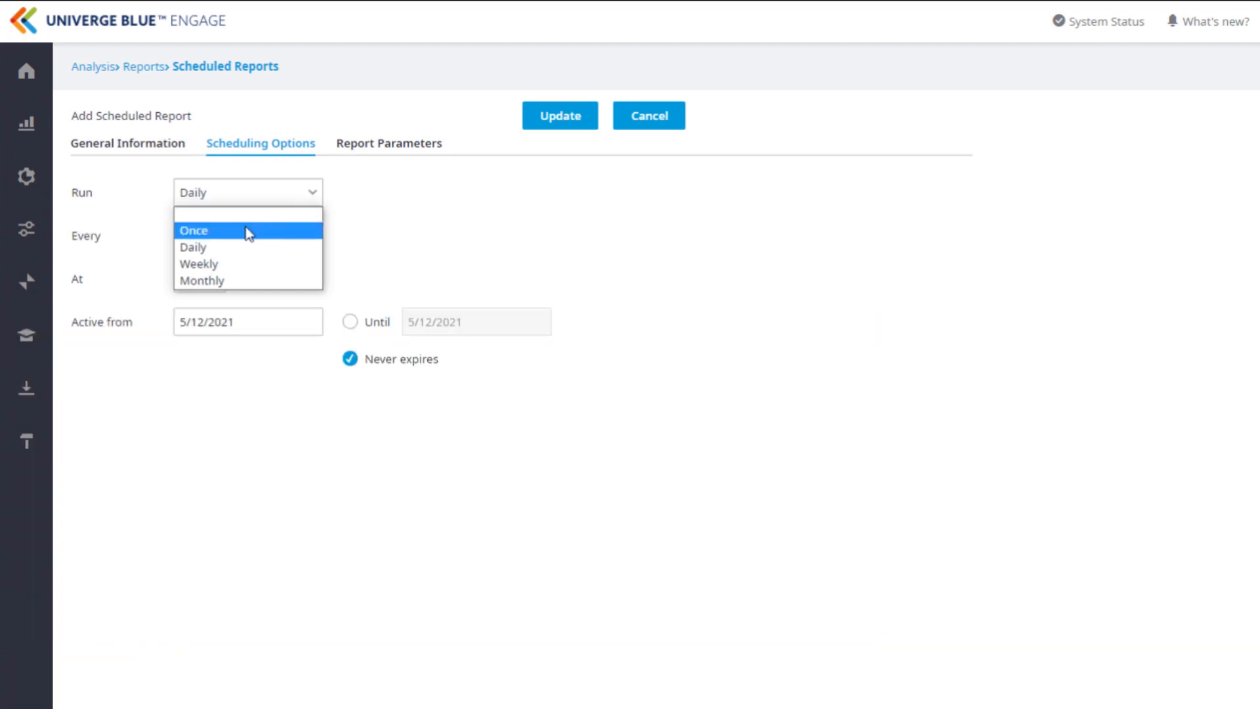
pyautogui.click(248, 229)
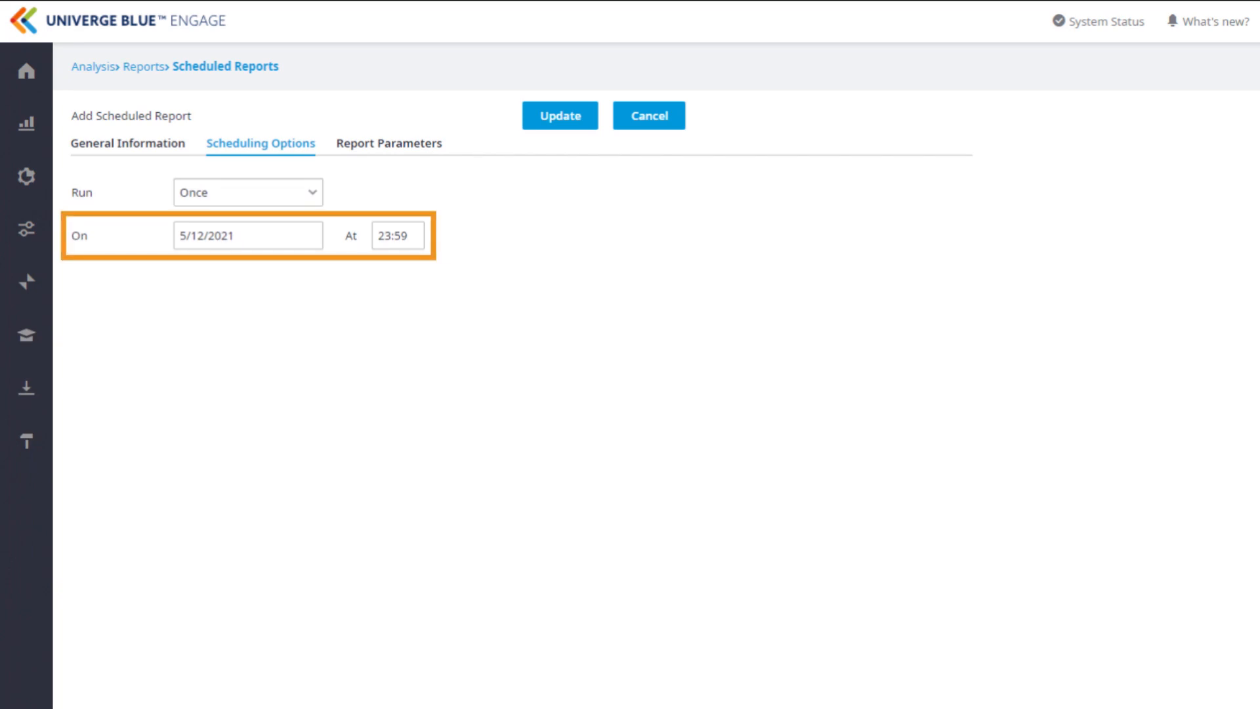
pyautogui.click(248, 192)
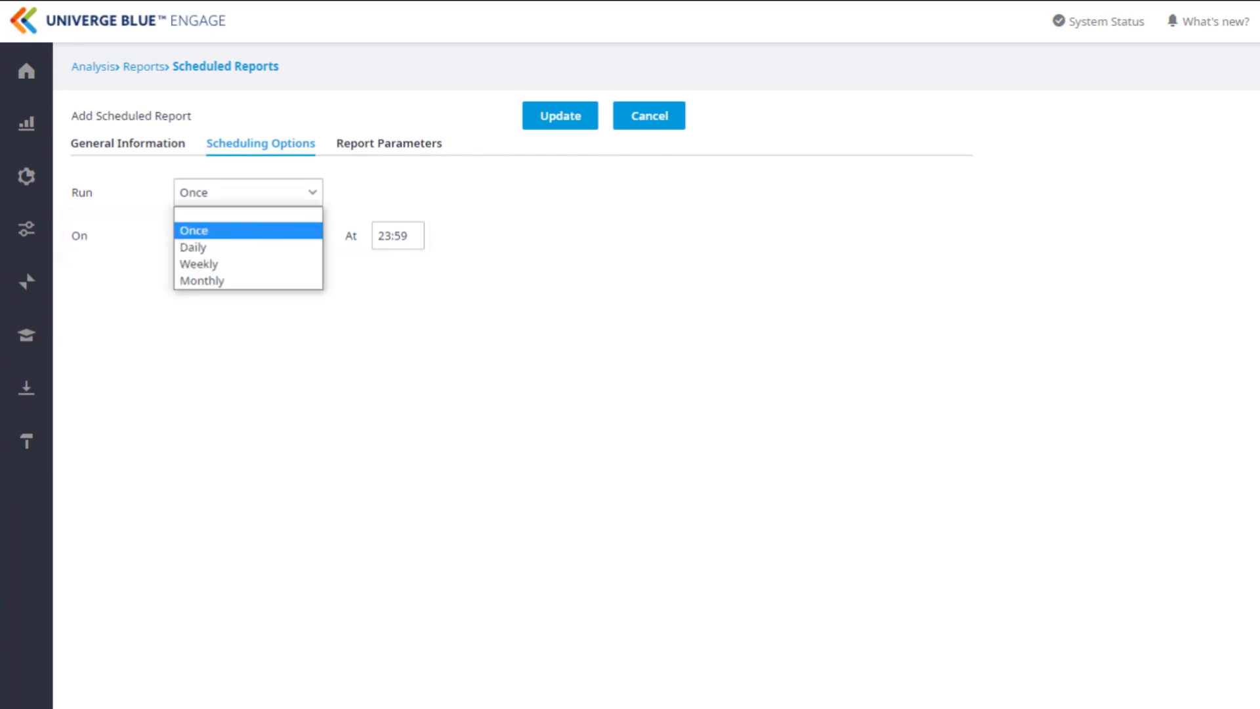
pyautogui.press('Down')
pyautogui.press('Return')
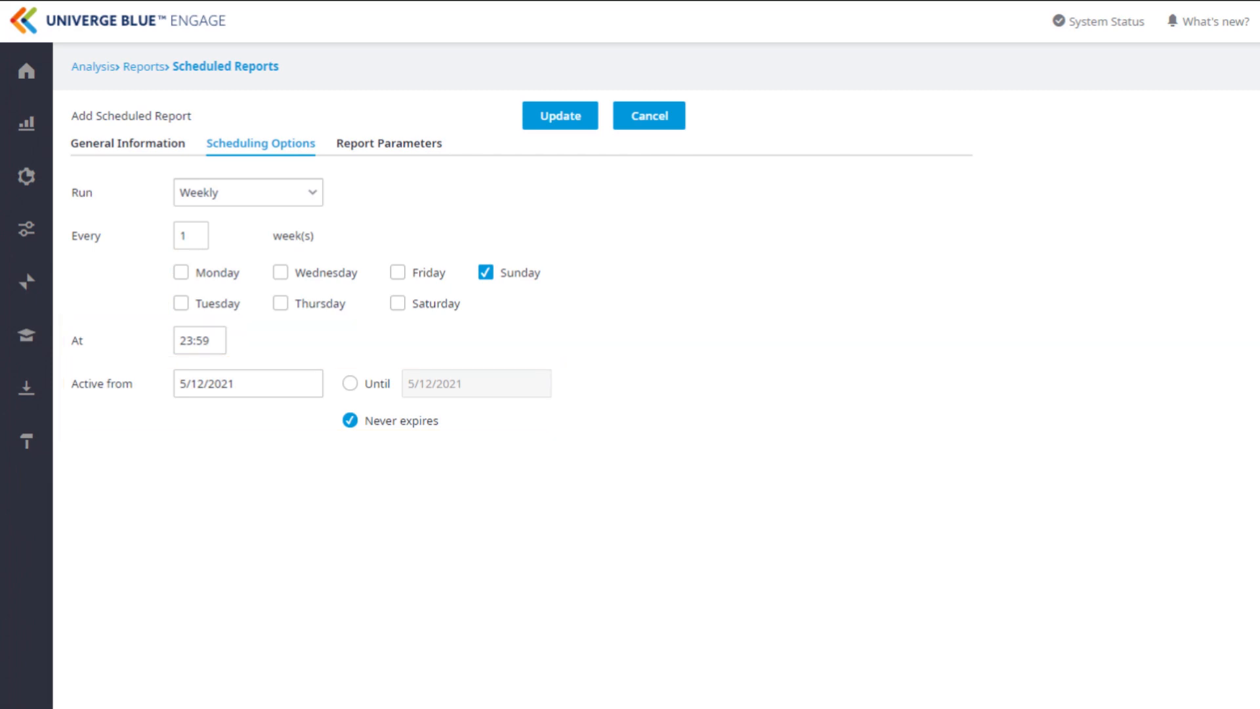
# Open the report parameters of the Agent Occupancy scheduled report.
pyautogui.click(407, 153)
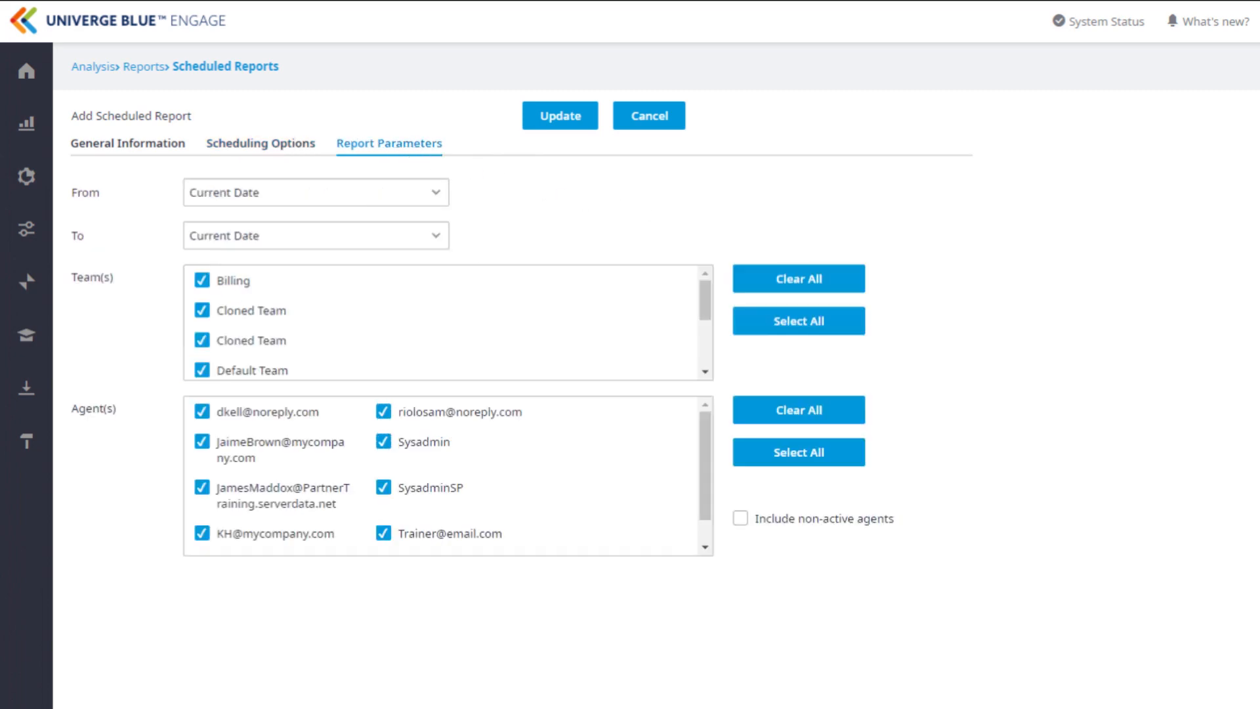